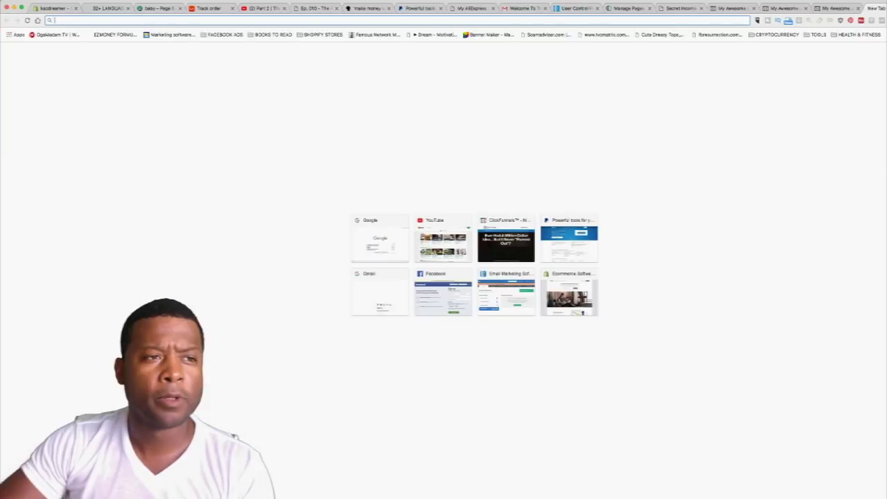
Open the training courses website and start a Messenger conversation through its Message Us button near the end of the page
type("trainingwithkeder.com")
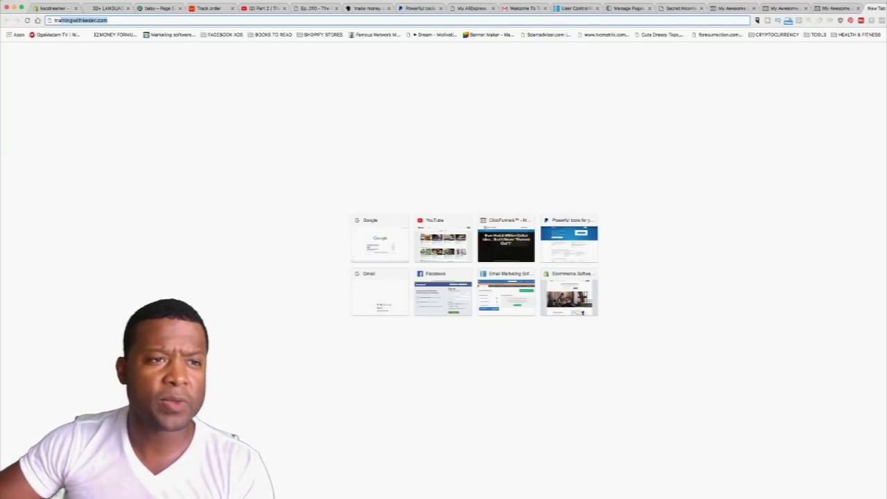
key("Return")
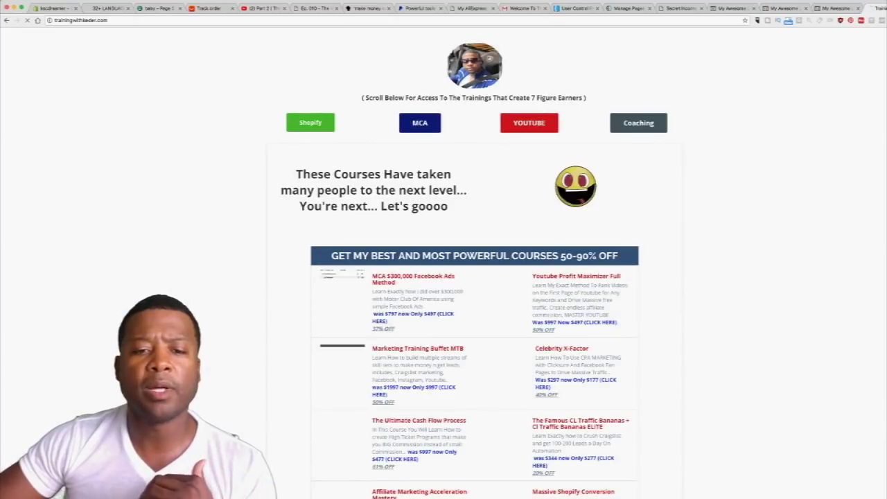
scroll(474, 278, "down", 10)
scroll(474, 277, "up", 10)
scroll(474, 278, "down", 10)
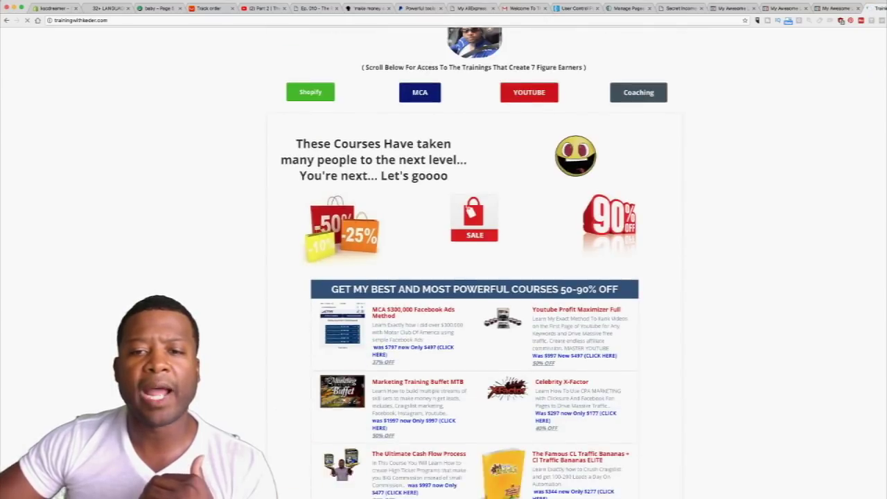
scroll(474, 278, "down", 10)
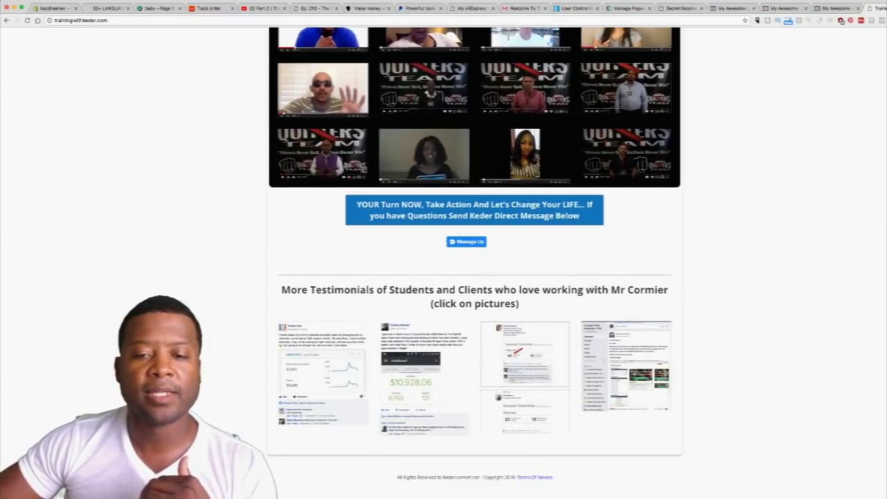
left_click(466, 241)
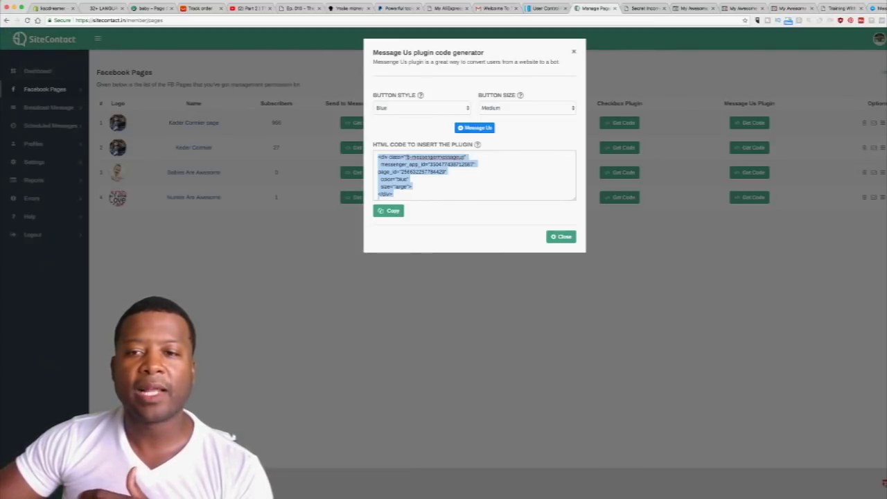
Examine the Checkbox, Customer Chat and Send to Messenger plugin code generators for the first Facebook page, closing each one
key("Escape")
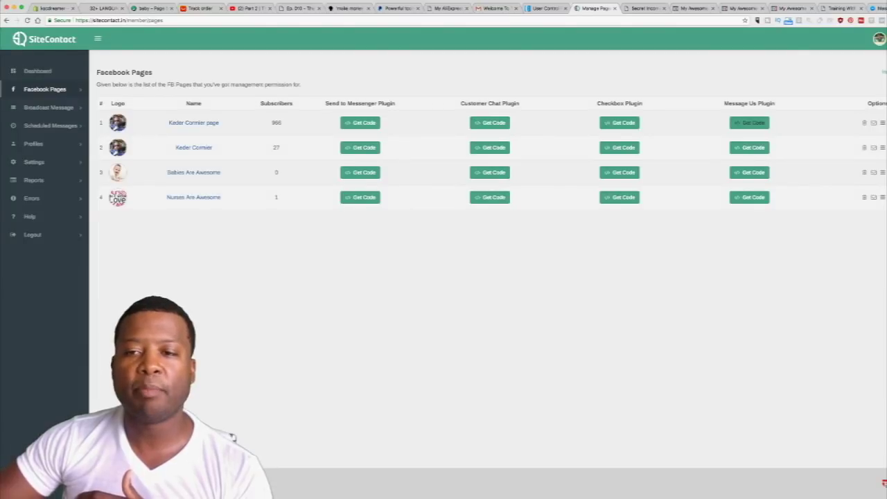
left_click(623, 123)
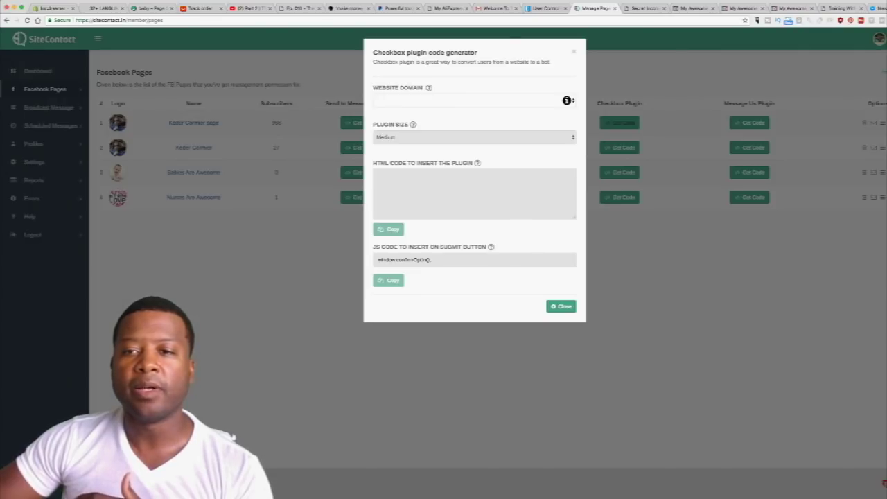
key("Escape")
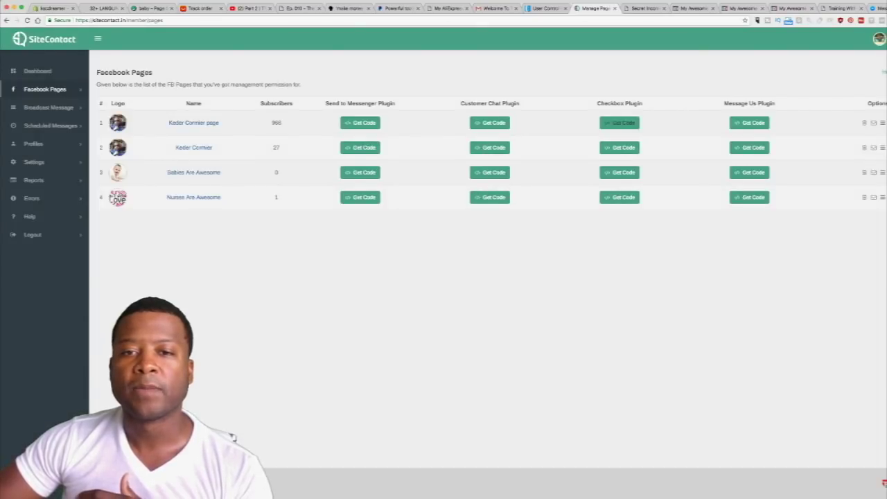
left_click(489, 123)
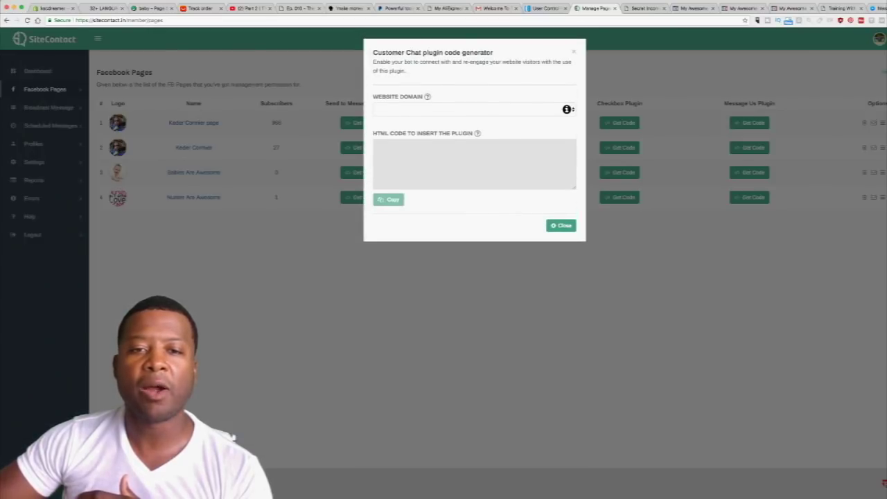
left_click(574, 52)
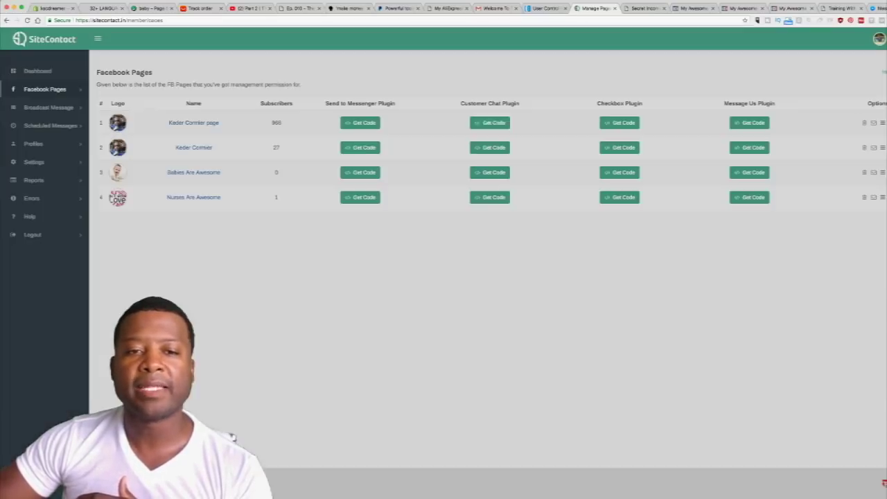
left_click(360, 123)
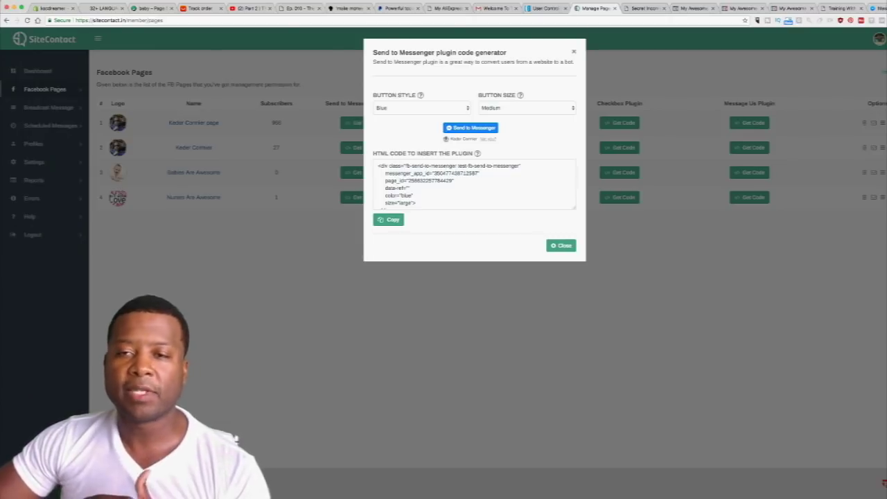
key("Escape")
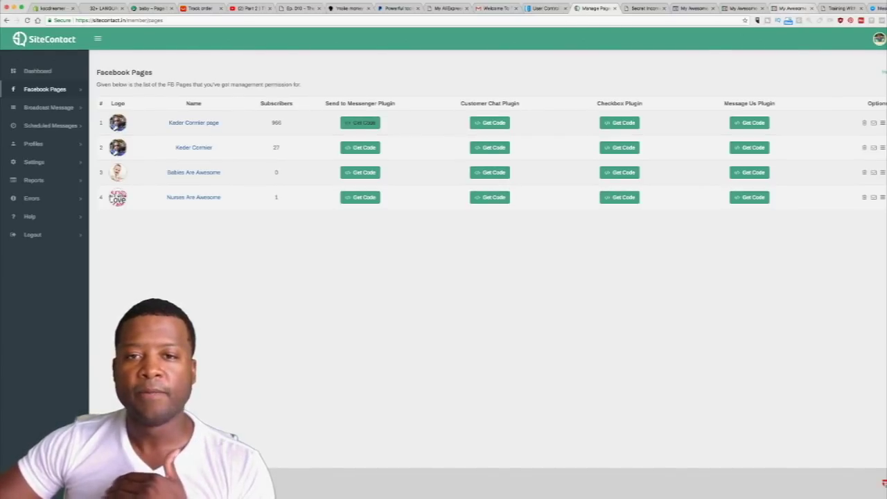
Look at the Message Us button on the ClickFunnels preview page and return to the SiteContact Facebook Pages list
left_click(786, 8)
key("ctrl+shift+Tab")
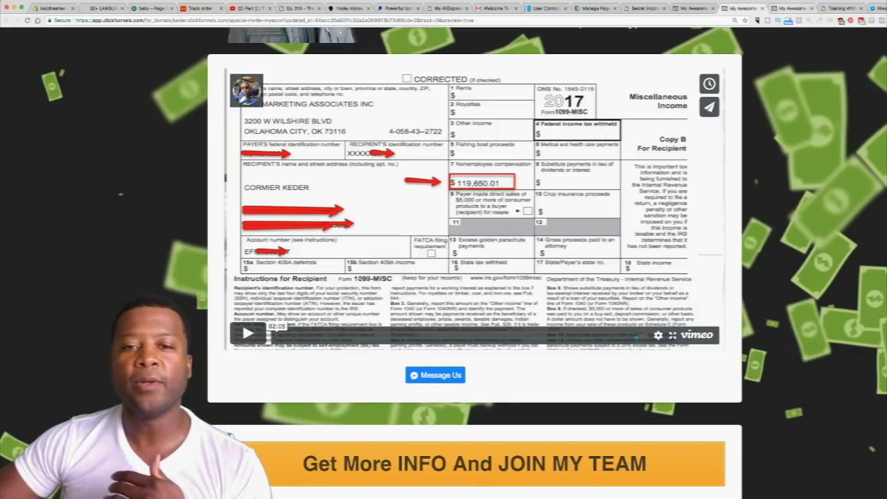
key("ctrl+shift+Tab")
key("ctrl+shift+Tab")
key("ctrl+shift+Tab")
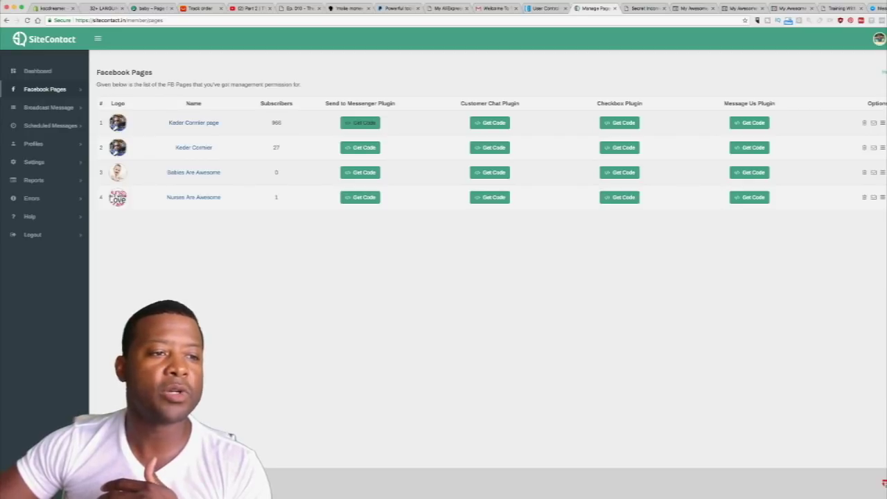
Start a new broadcast message with the first two Facebook pages selected as its recipients
left_click(48, 108)
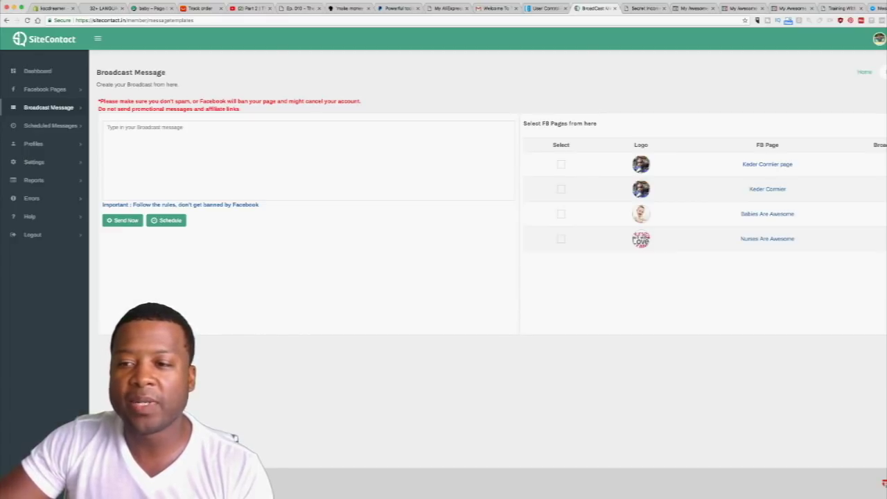
left_click(561, 164)
left_click(561, 188)
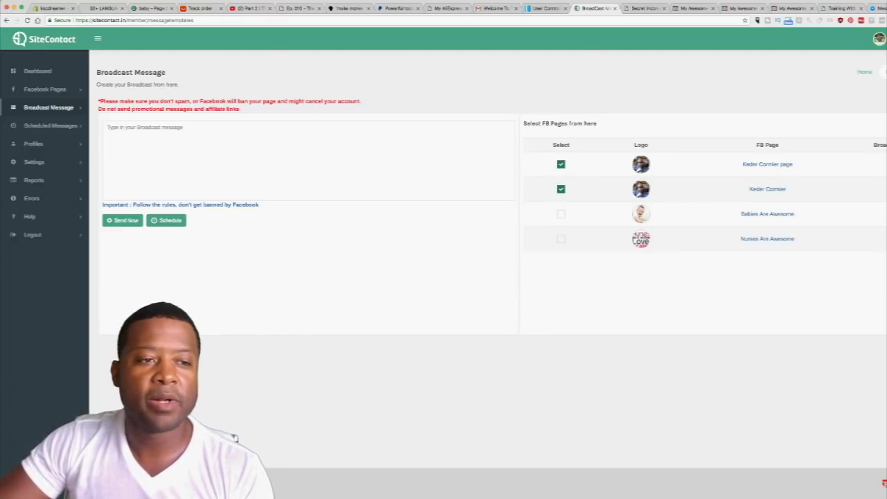
left_click(107, 126)
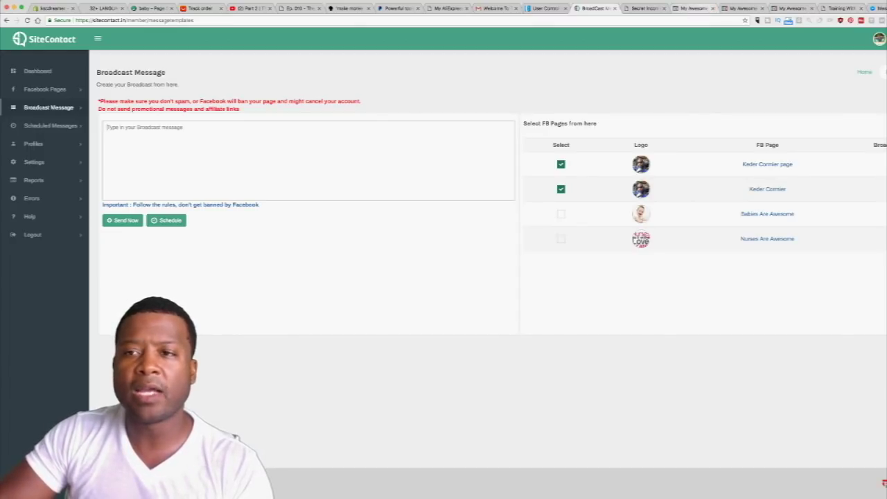
Compare the ClickFunnels preview pages and the training website to see where the Message Us button is placed
left_click(691, 8)
left_click(741, 8)
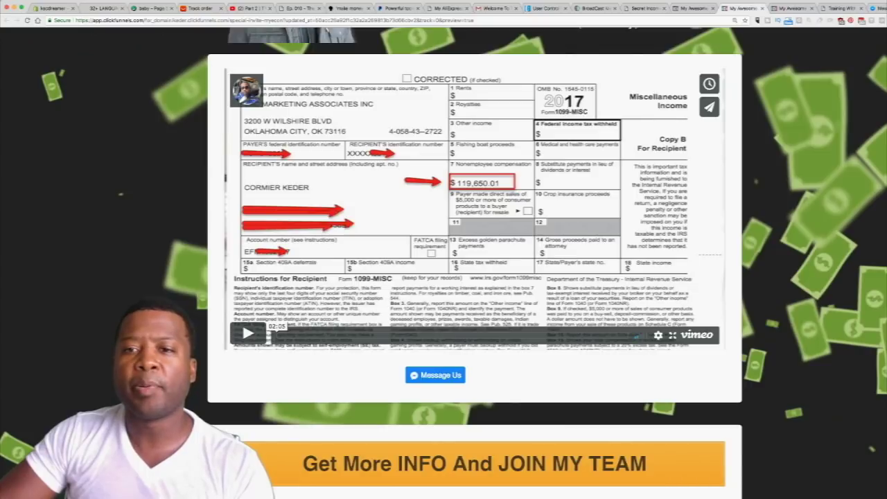
left_click(793, 8)
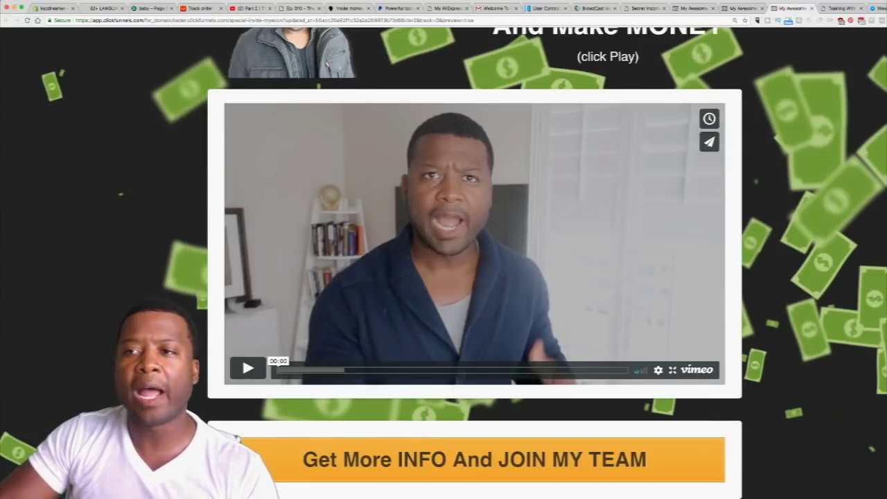
left_click(841, 8)
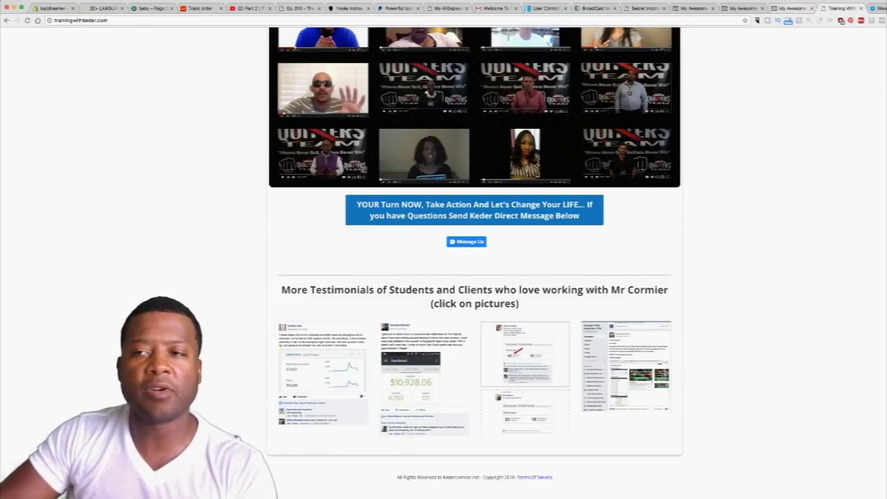
left_click(793, 9)
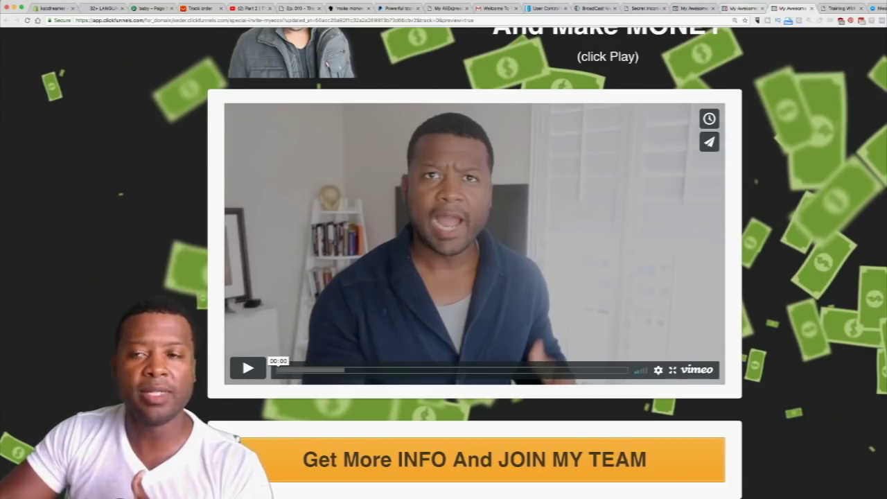
key("ctrl+shift+Tab")
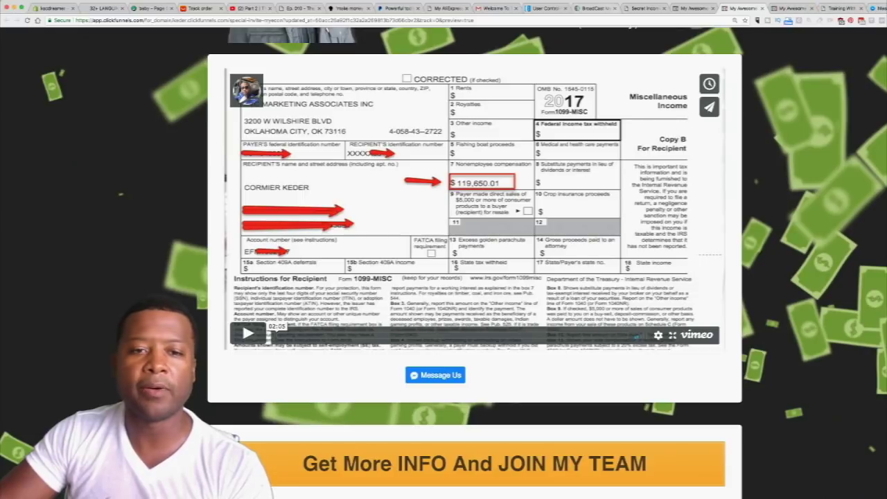
Write "Hey How you doing?" and the line "I just wanted to reach out to you about" in the SiteContact broadcast message
left_click(593, 8)
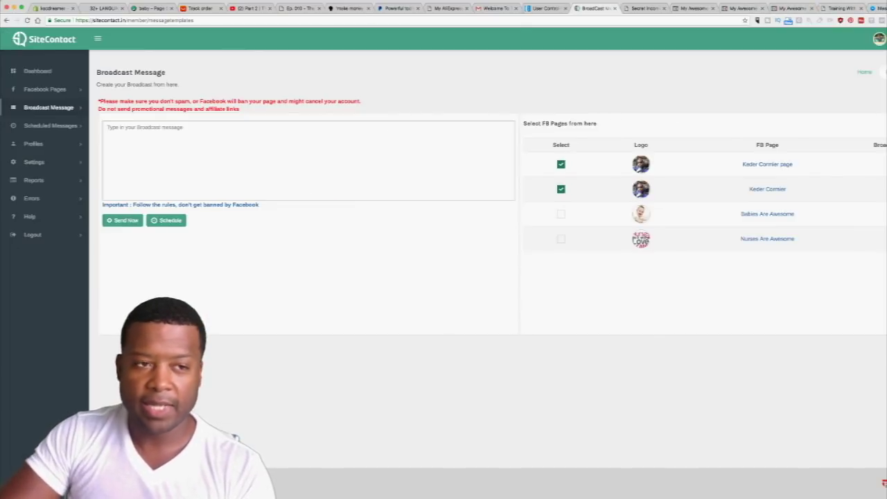
type("Hey How")
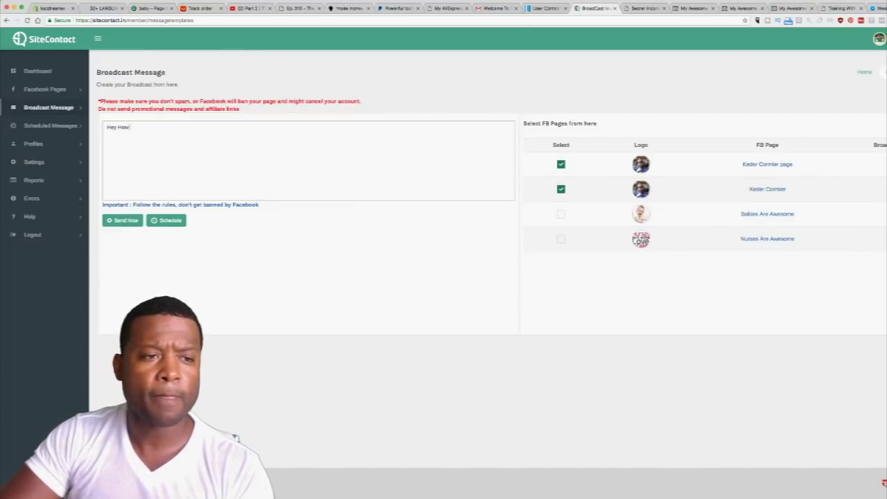
type(" you doing?")
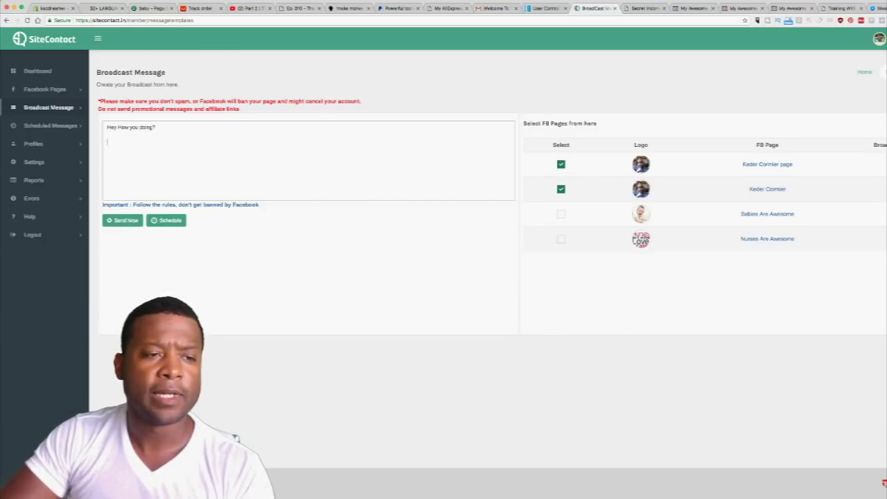
type("I just wr")
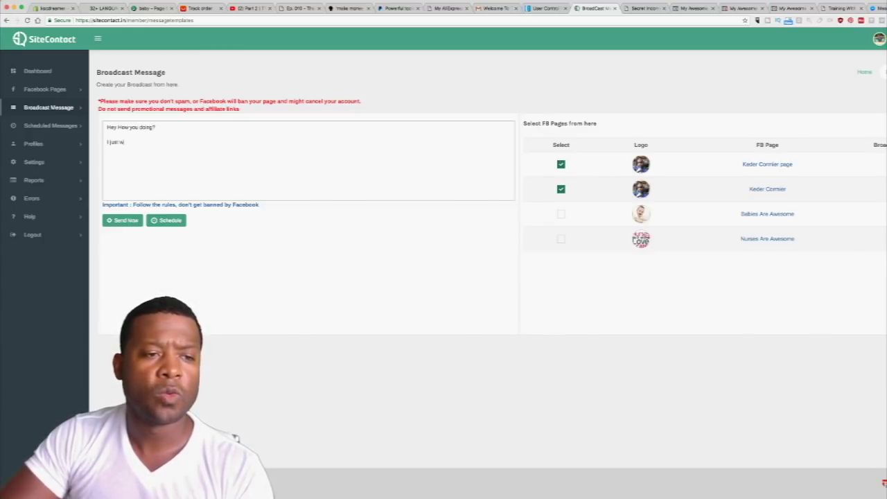
type("atned")
key("BackSpace")
key("BackSpace")
key("BackSpace")
type("nted")
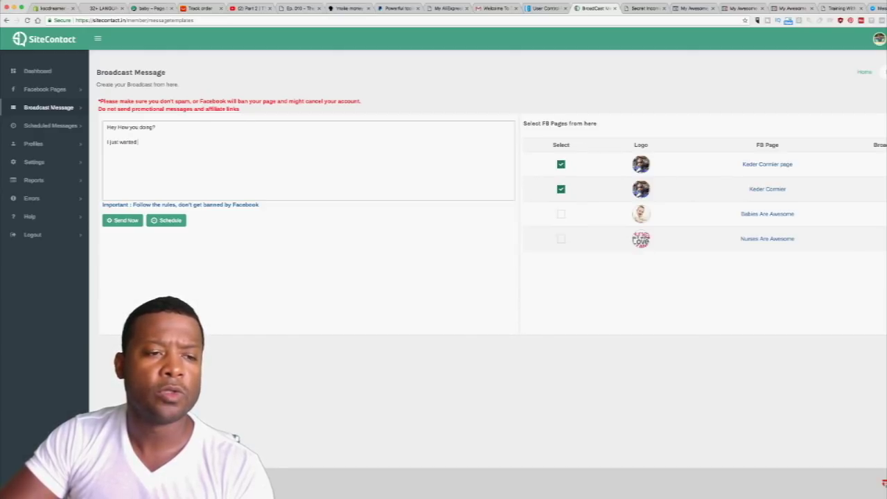
type(" to reach out to you about")
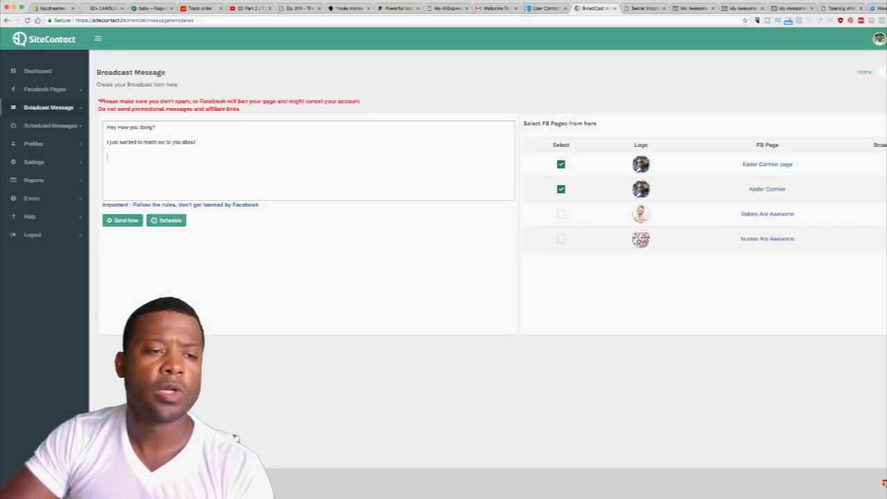
Add the line "about this new business that I'm using to make $300-$1000 a day online" to the broadcast message
key("Return")
type("about this new")
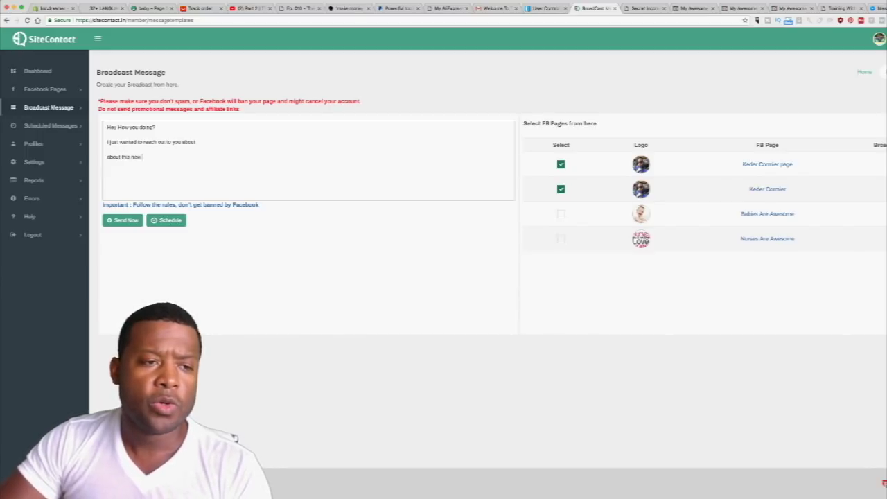
type(" business")
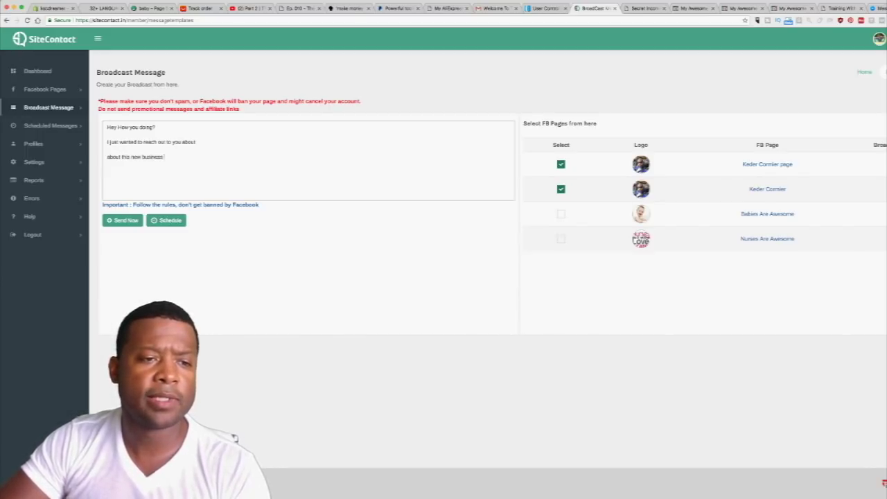
type(" that i'm using to")
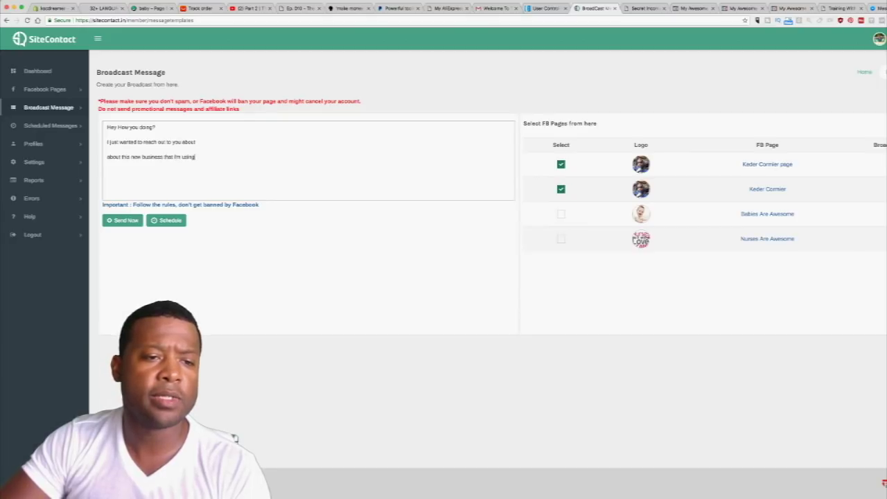
type(" make")
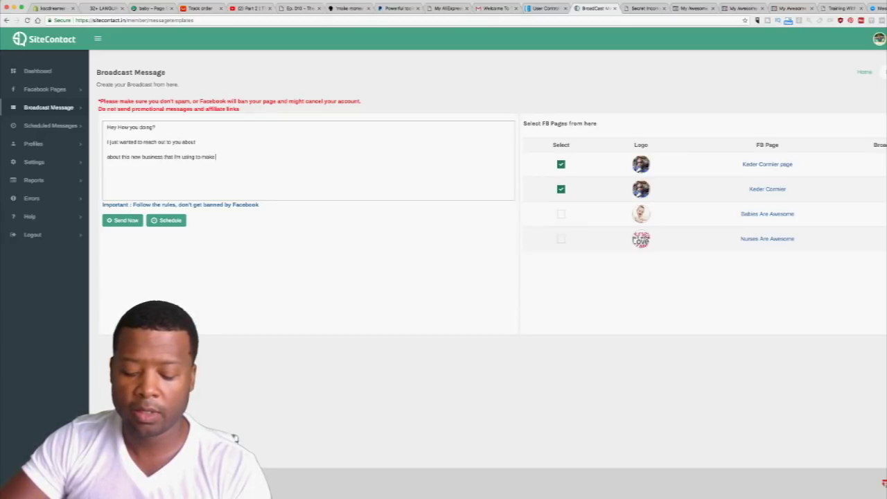
type(" $")
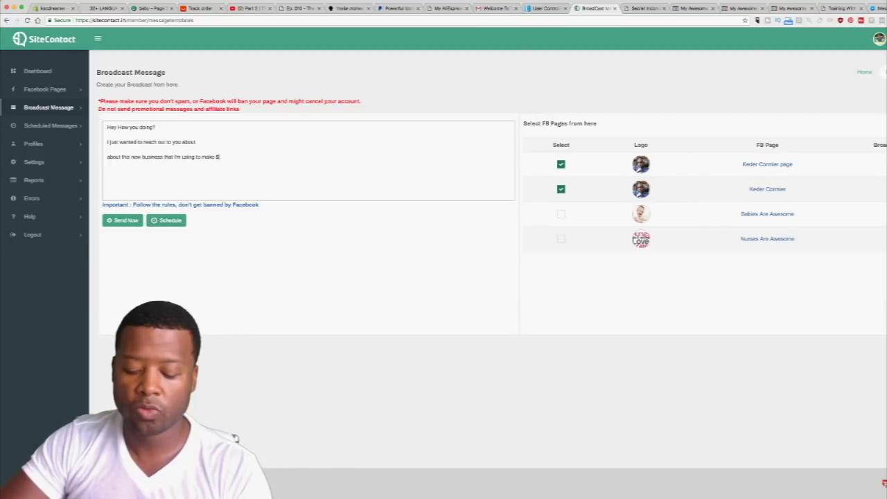
type("300-")
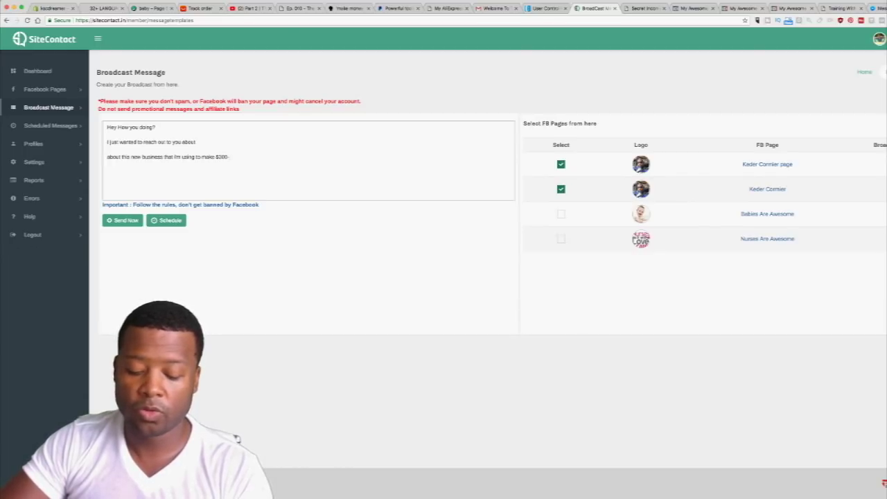
type("$1000 a day online")
Continue the broadcast message with the lines "would you be interested with teaming up with me" and "with this business?"
key("Return")
type("would you")
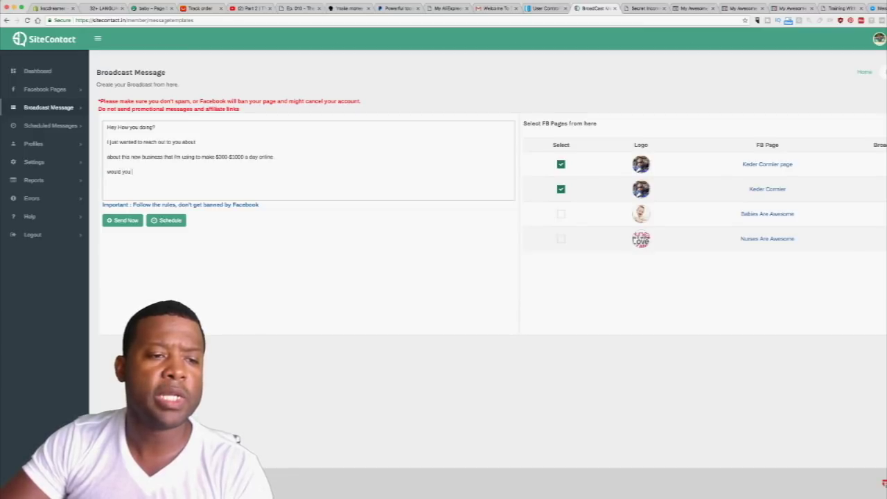
type(" be interested with")
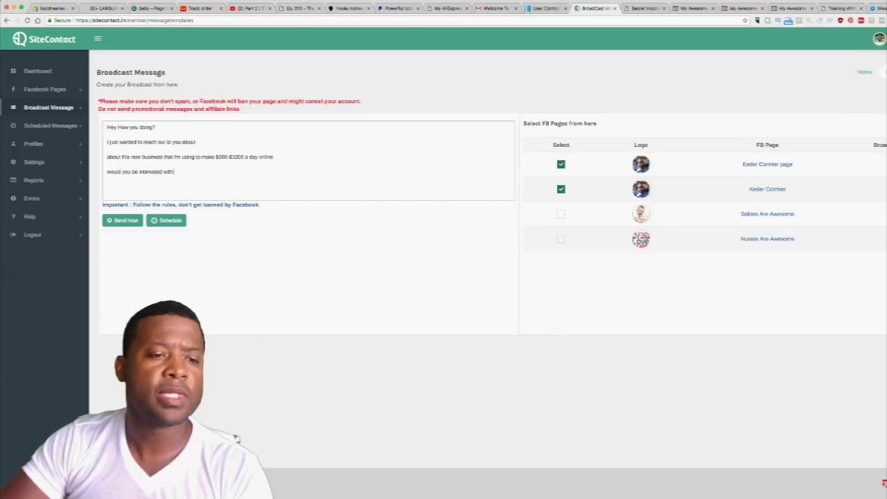
type(" learning ")
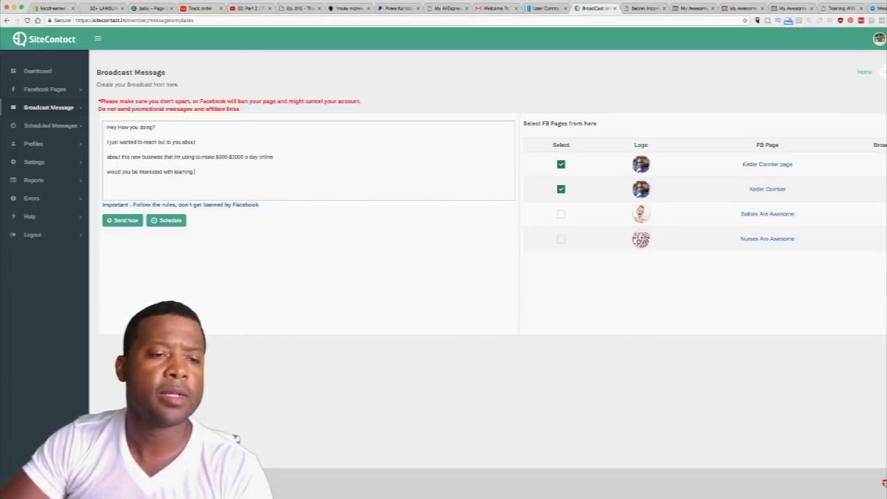
type("up with me")
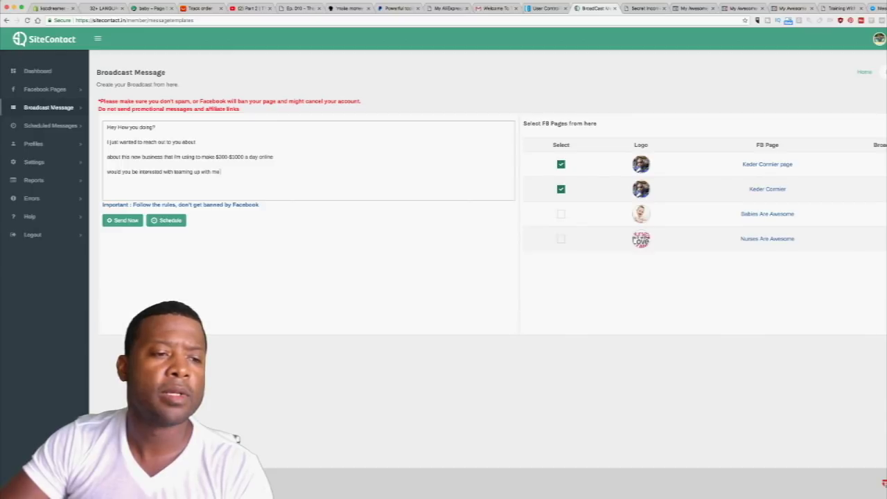
type("with")
type("ihis busines")
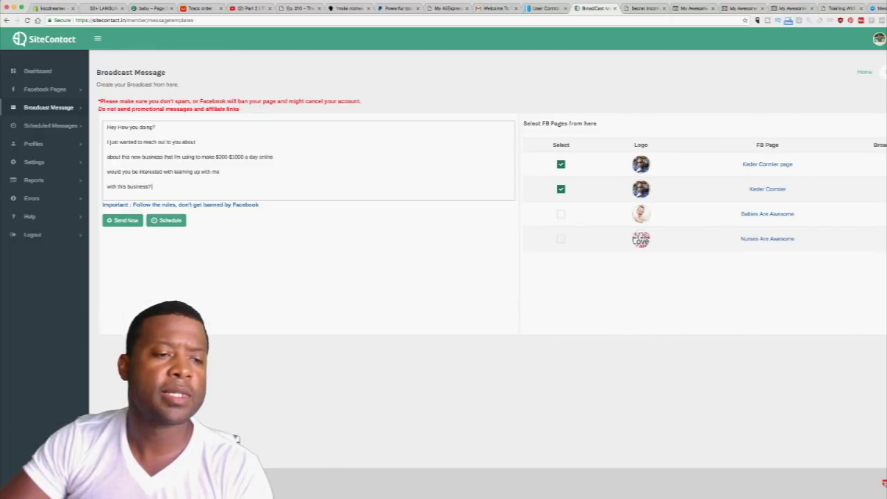
type("s?")
Add the lines "I'm building a big team," and "I'm ready to train you and help you..." to the broadcast message
key("Return")
type("I'm building a big")
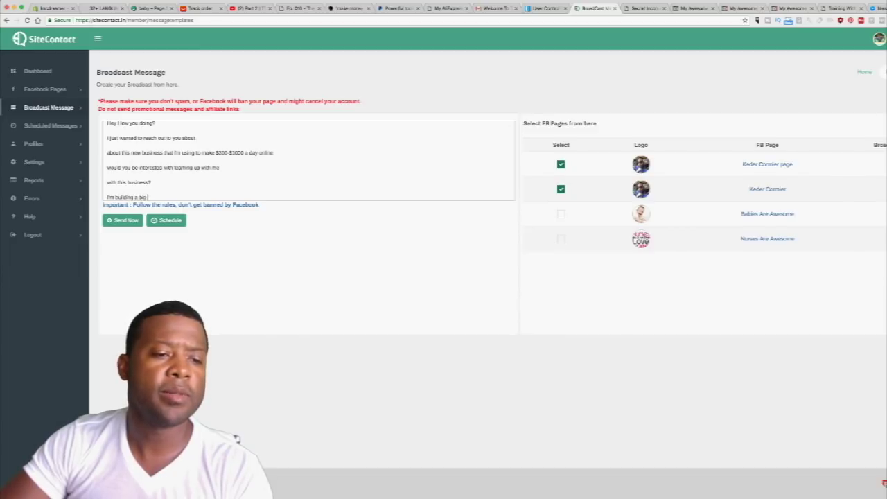
type(" team,")
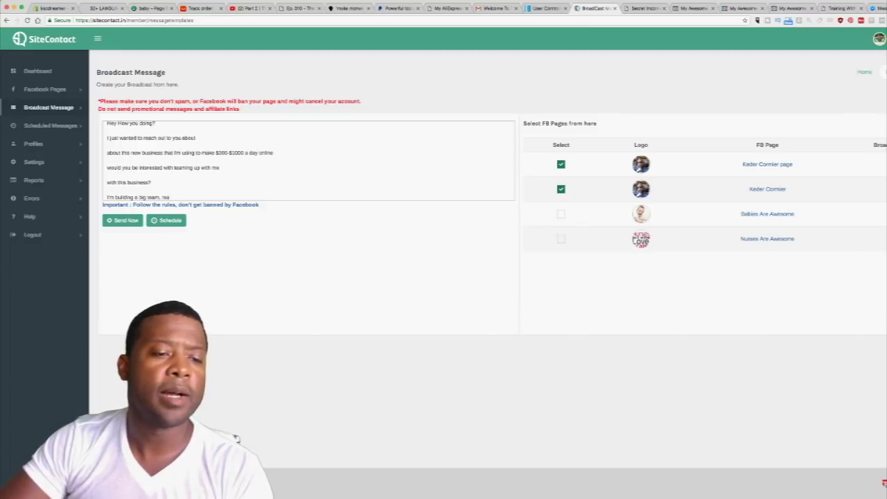
key("Return")
type("I'm ready to ")
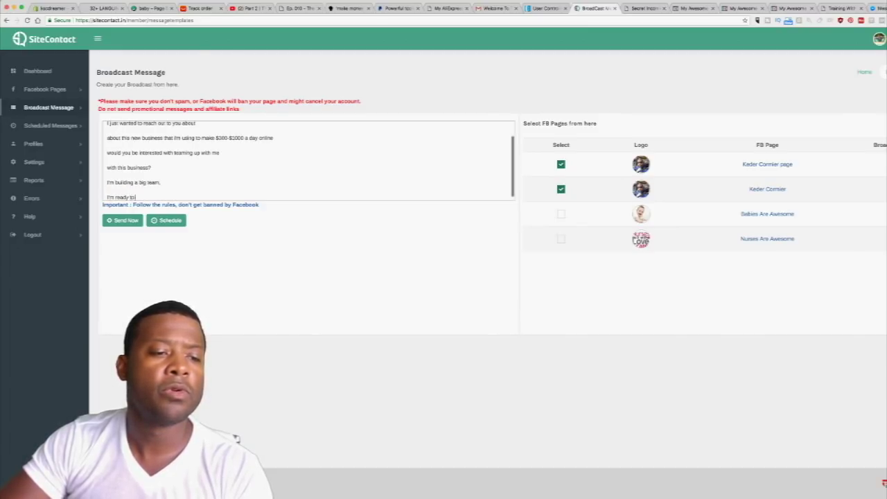
type("train you")
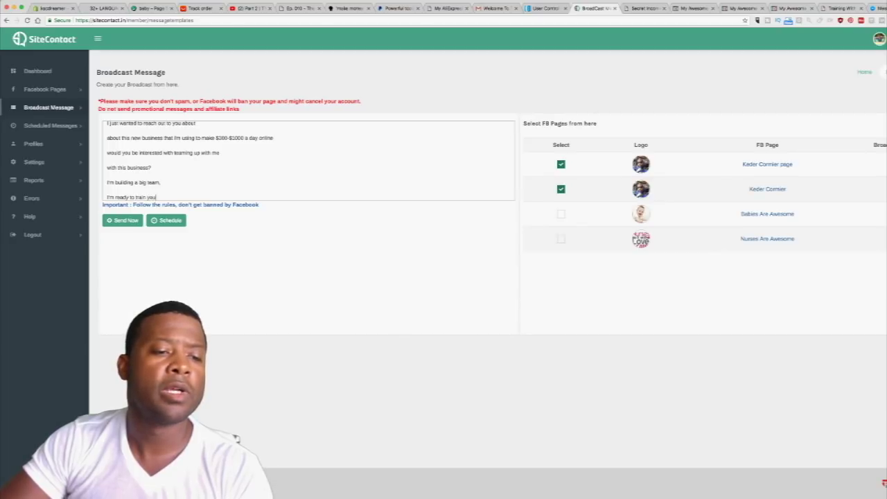
type(" and help you")
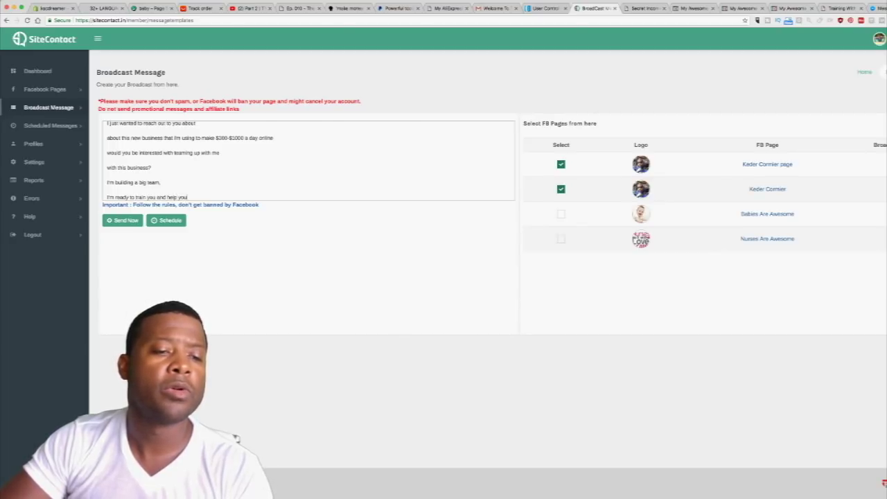
type("...")
Add the line "It's called myecon and we making moves with it..." to the broadcast message
key("Return")
key("Return")
type("It's called myecon a")
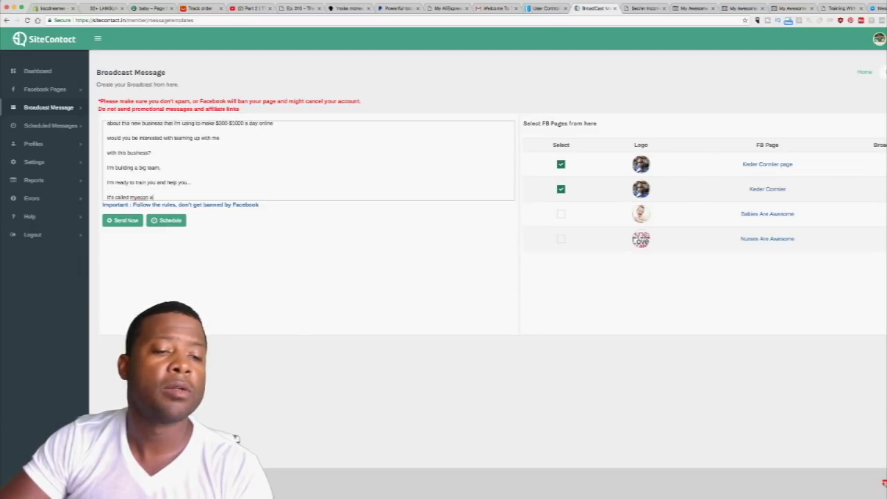
type("nd we making")
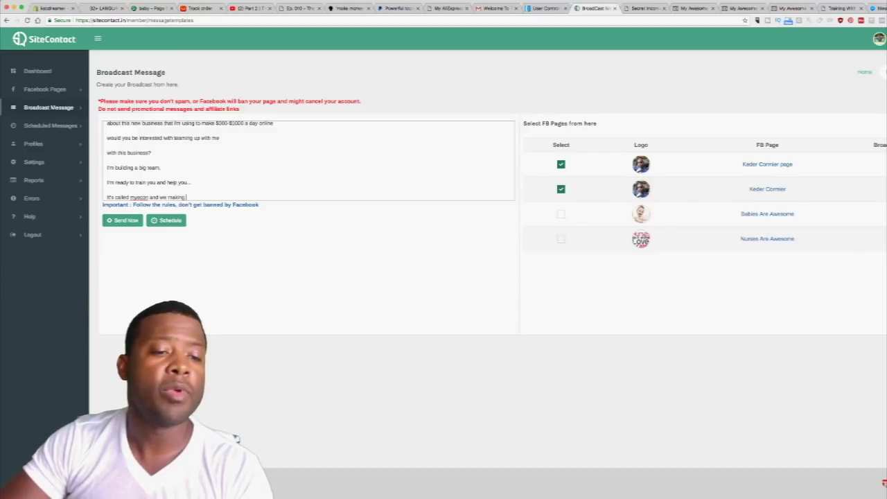
type(" moves w")
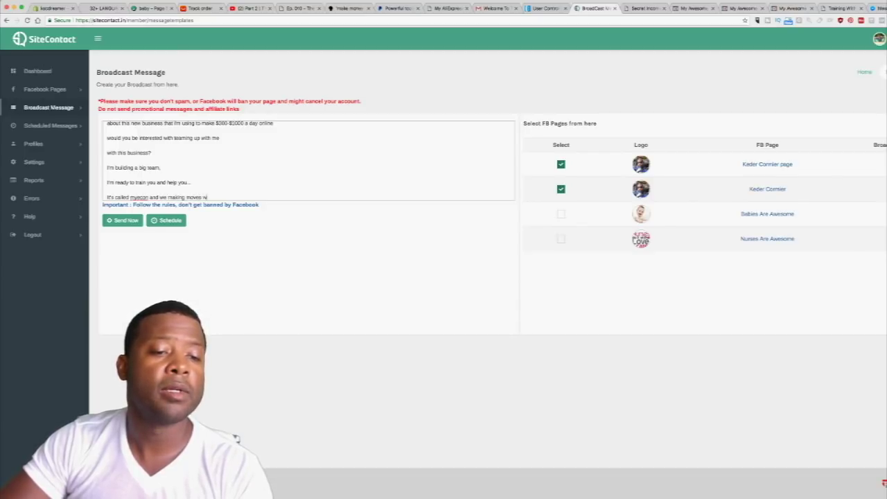
type("ith it")
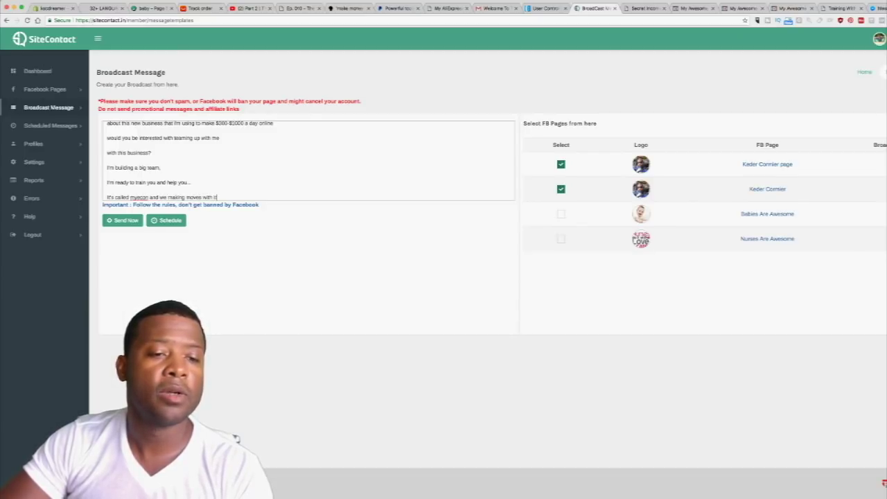
type("...")
End the broadcast message with the lines "Are you interested" and "Reply to this message and let me know..."
key("Return")
type("Are ")
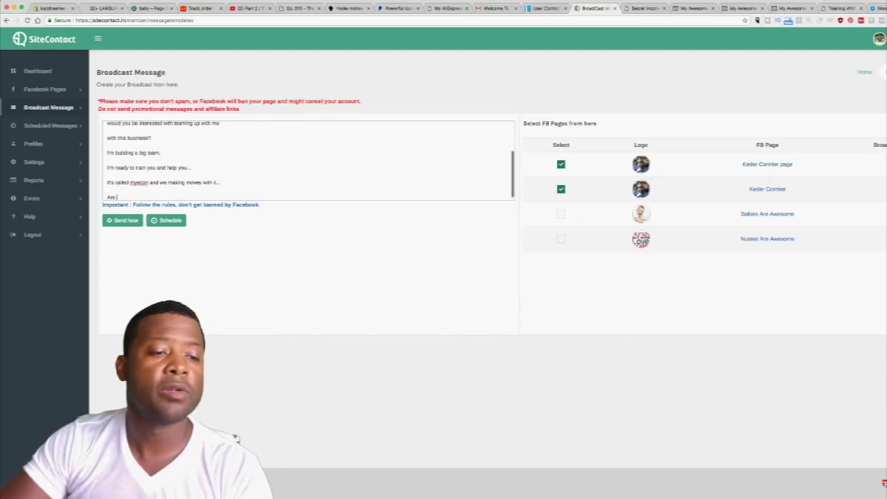
type("you inte")
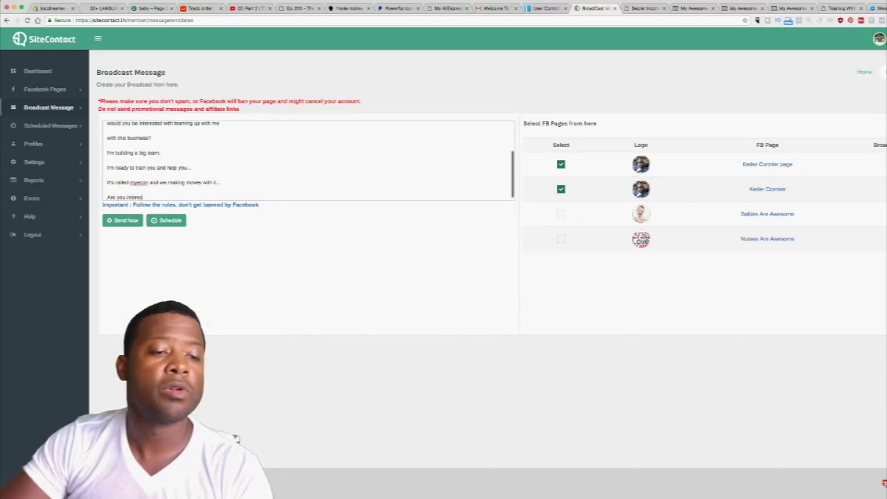
type("rested")
key("Return")
type("Reply to this message")
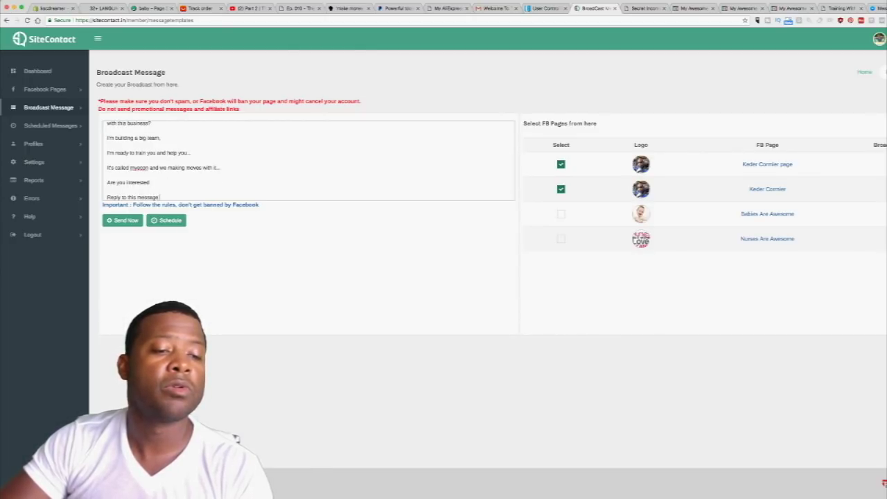
type(" and let me know...")
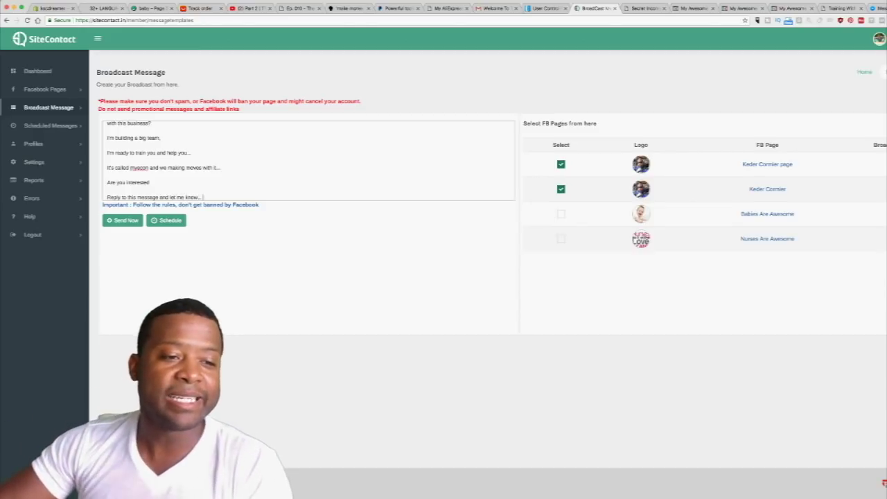
scroll(308, 160, "up", 2)
scroll(308, 161, "down", 4)
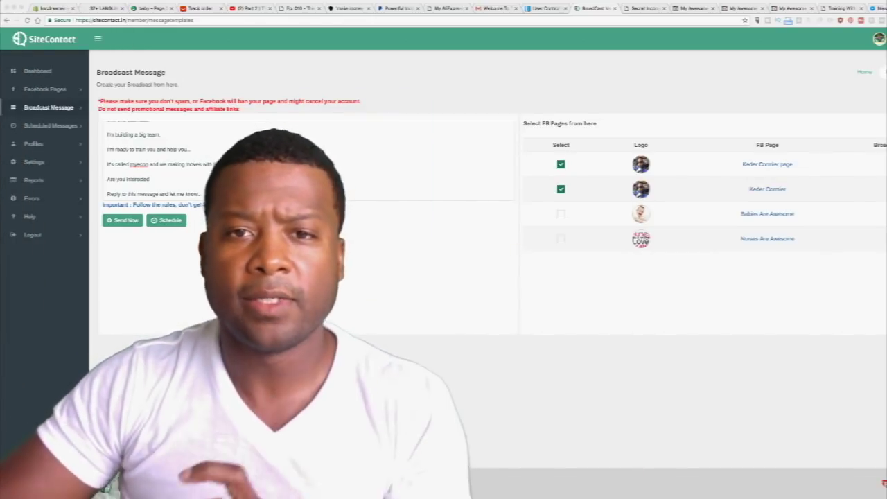
key("super+Tab")
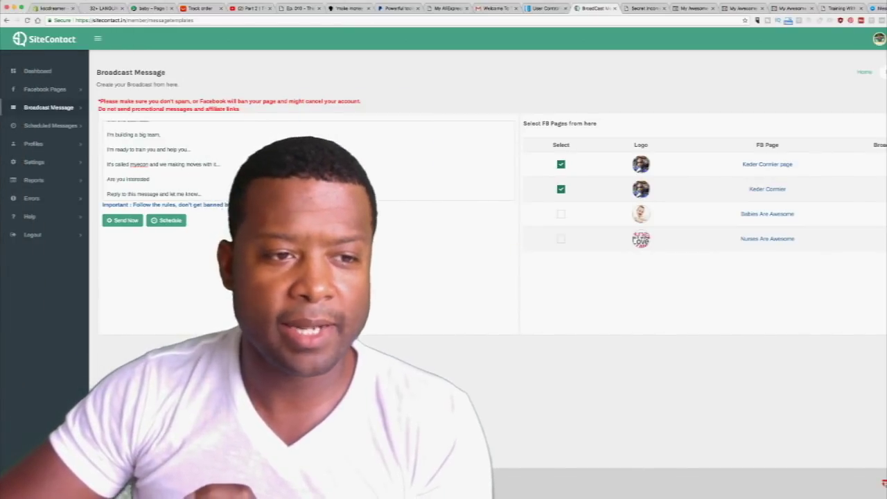